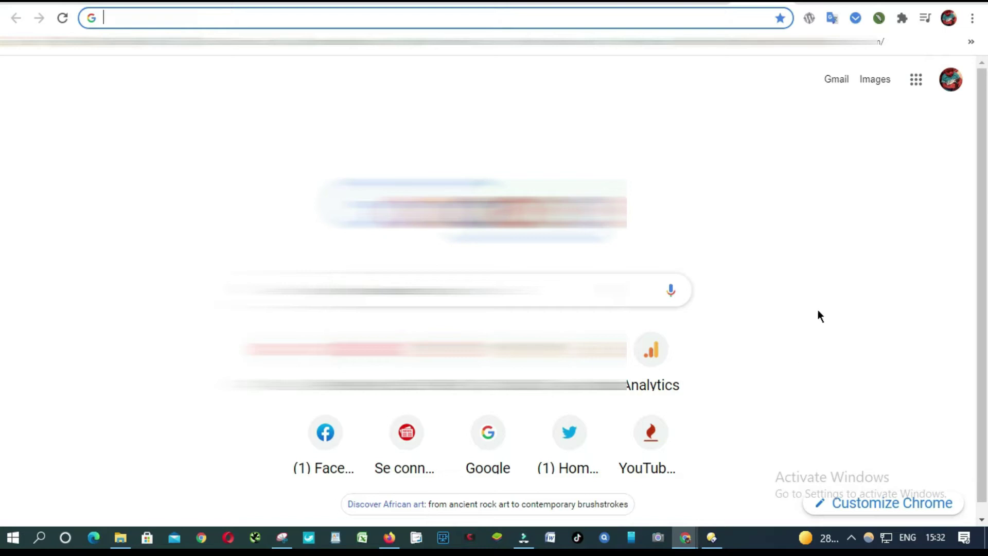
Step: Go to admanager.google.com and choose the first listed Google account
{"action": "left_click", "coordinate": [187, 19]}
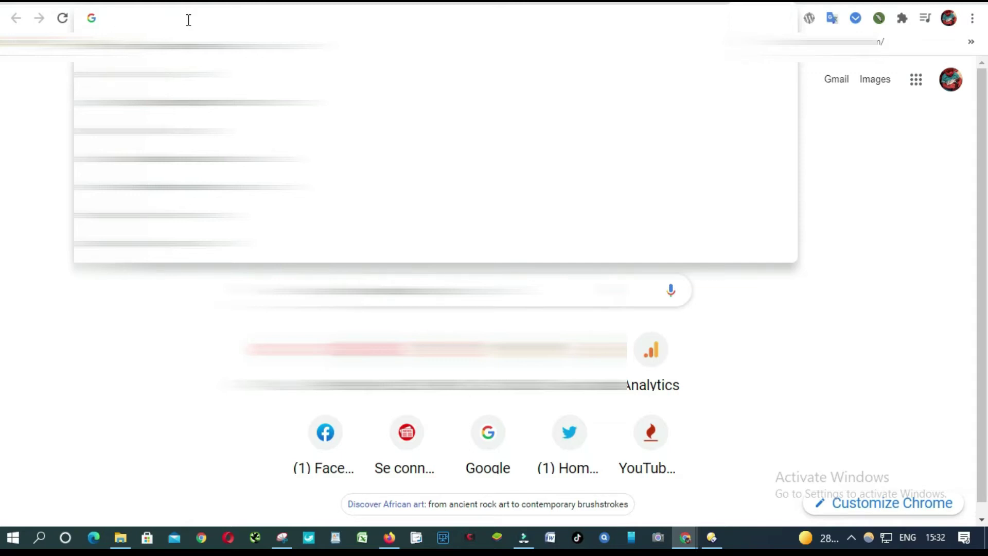
{"action": "type", "text": "admanager.google.com"}
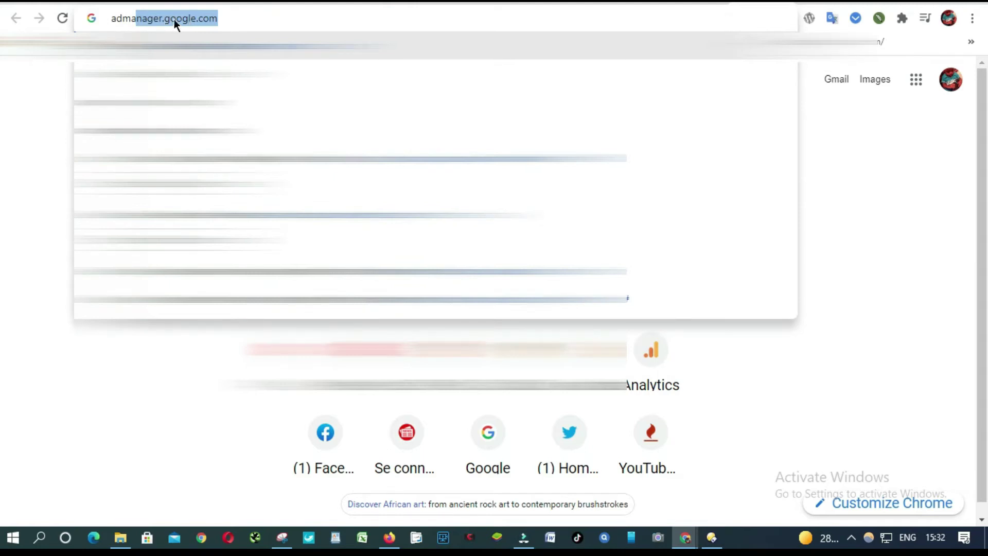
{"action": "key", "text": "Right"}
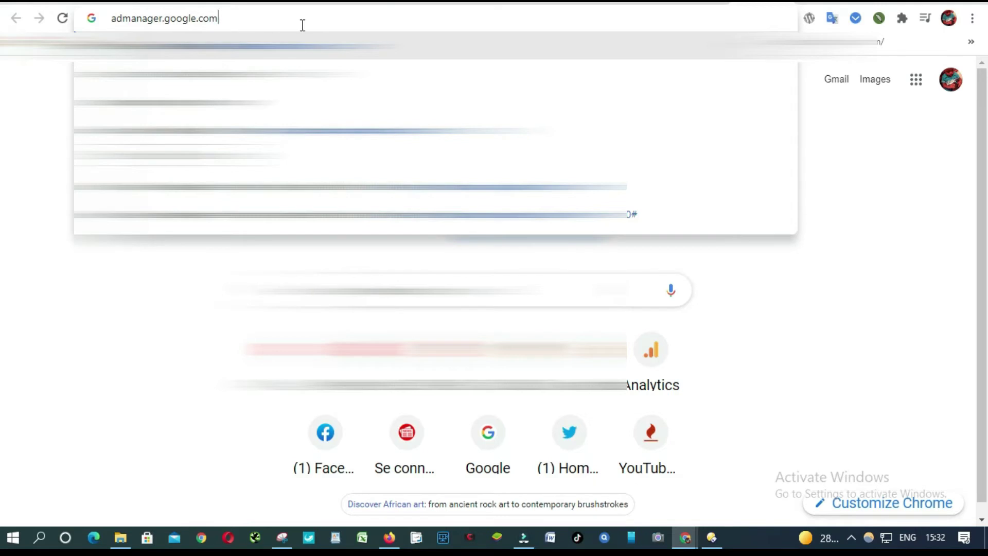
{"action": "key", "text": "Return"}
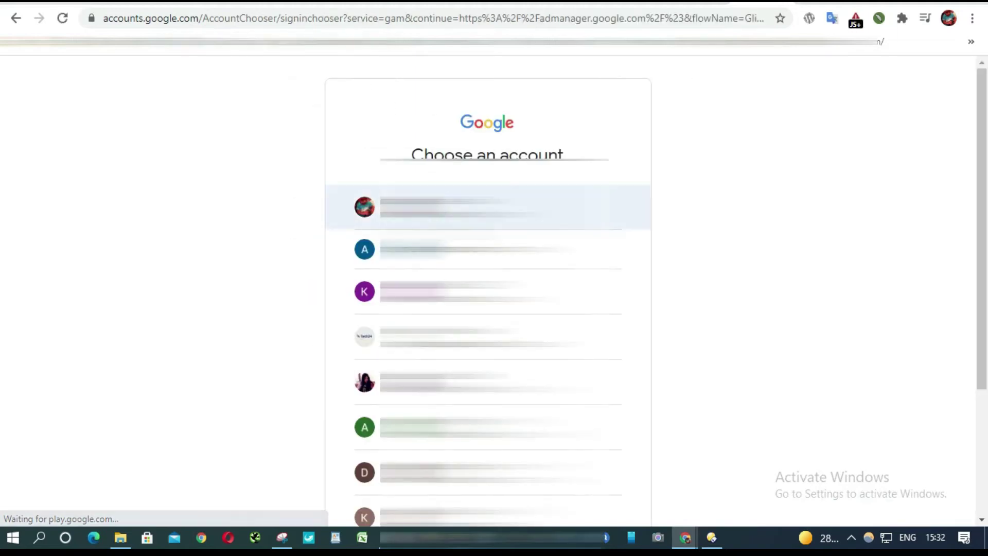
{"action": "left_click", "coordinate": [417, 209]}
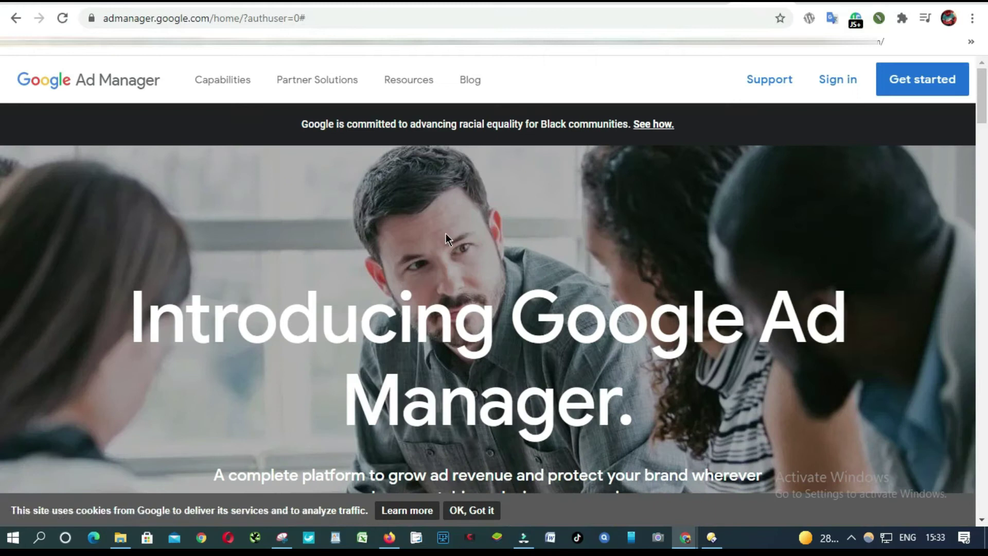
Step: Open the Get started questionnaire from the Google Ad Manager introduction page
{"action": "scroll", "coordinate": [704, 273], "scroll_direction": "down", "scroll_amount": 2}
{"action": "scroll", "coordinate": [523, 373], "scroll_direction": "down", "scroll_amount": 2}
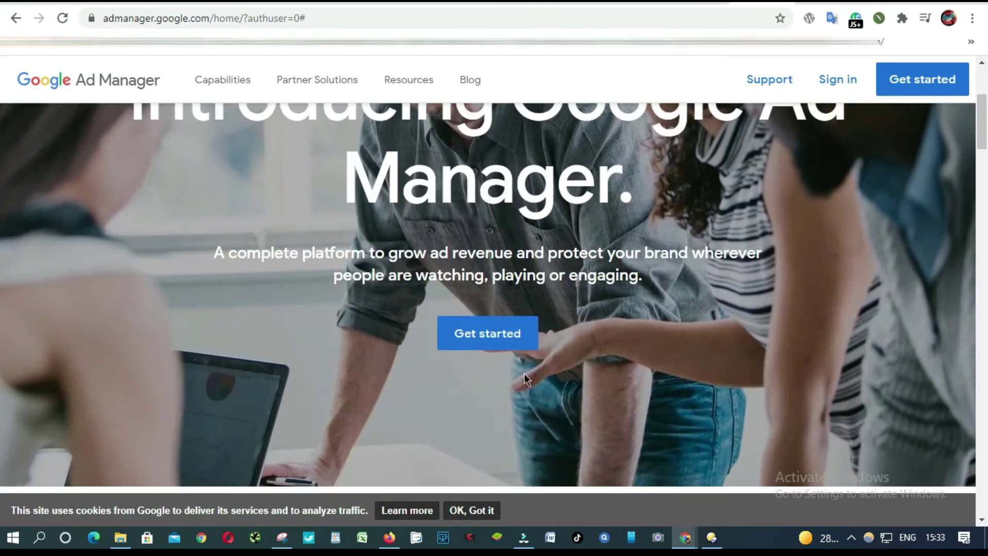
{"action": "left_click", "coordinate": [502, 340]}
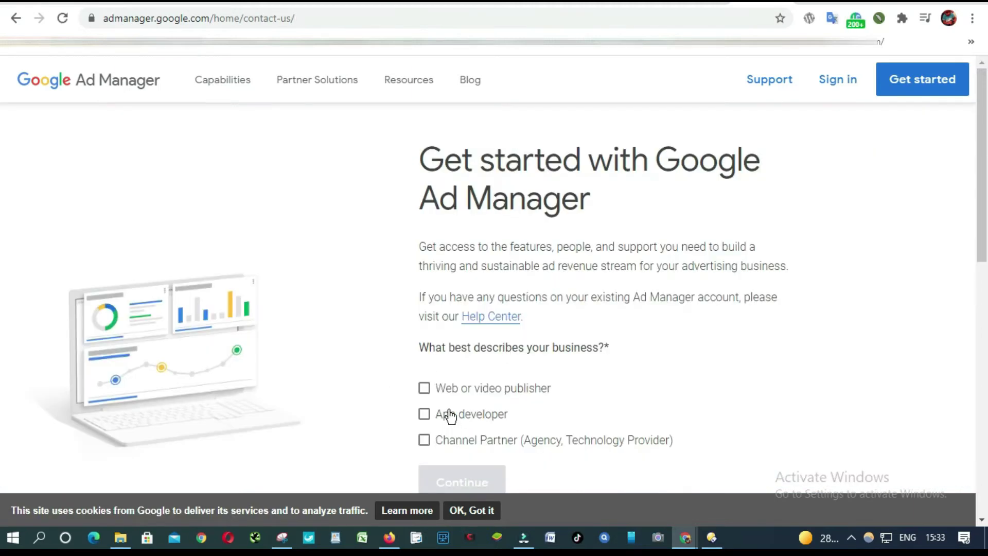
{"action": "left_click", "coordinate": [424, 389]}
{"action": "left_click", "coordinate": [424, 389]}
{"action": "left_click", "coordinate": [425, 415]}
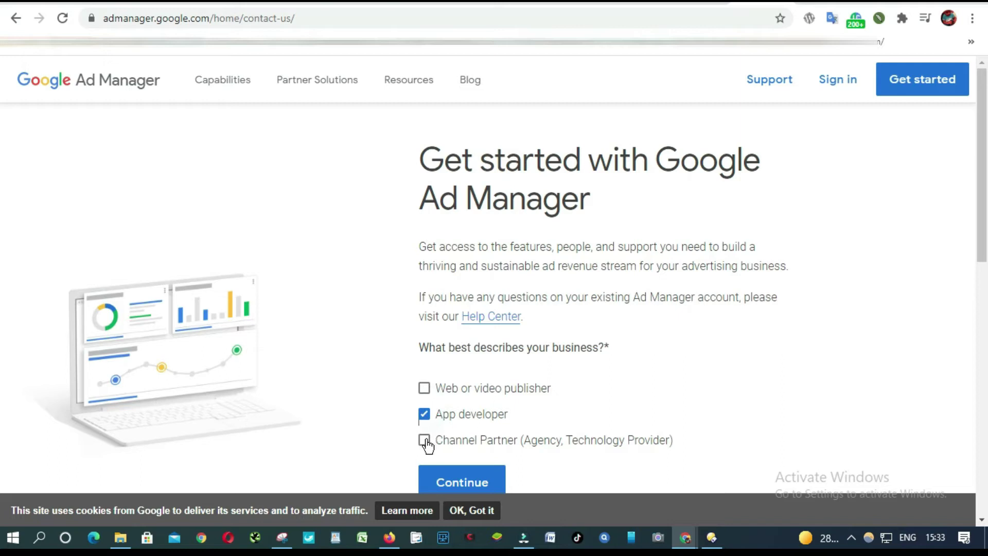
{"action": "left_click", "coordinate": [423, 414]}
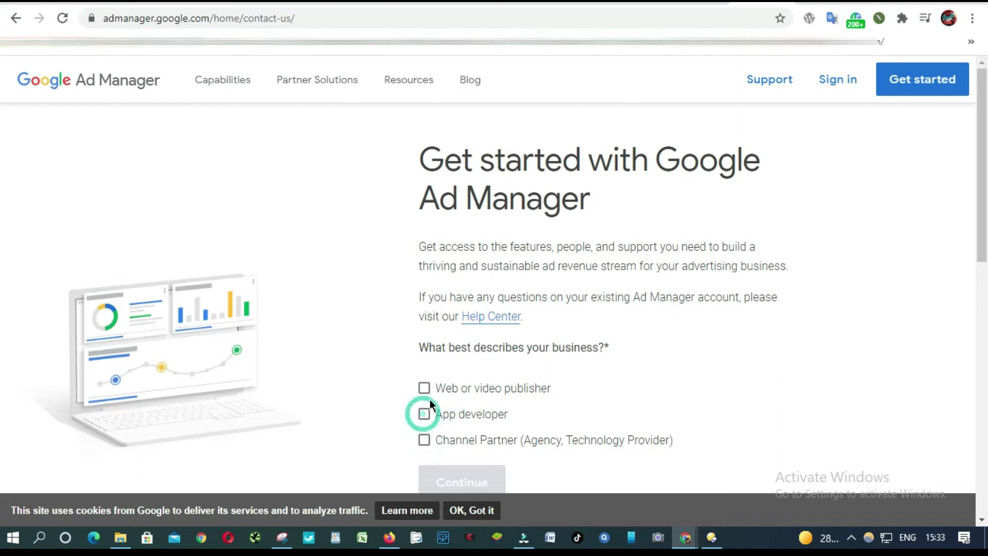
Step: Describe the business as Web or video publisher and continue to the publisher questions
{"action": "left_click", "coordinate": [424, 388]}
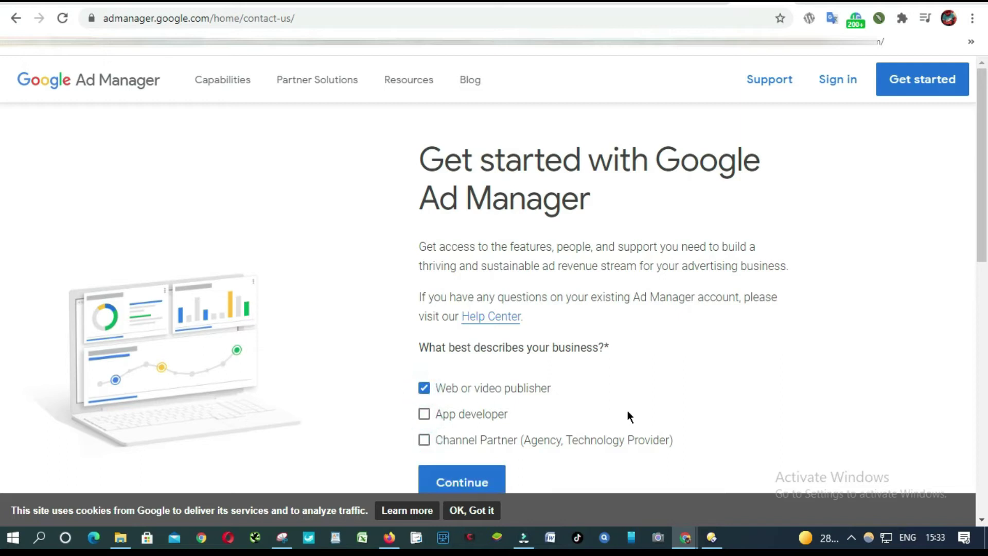
{"action": "scroll", "coordinate": [628, 412], "scroll_direction": "down", "scroll_amount": 3}
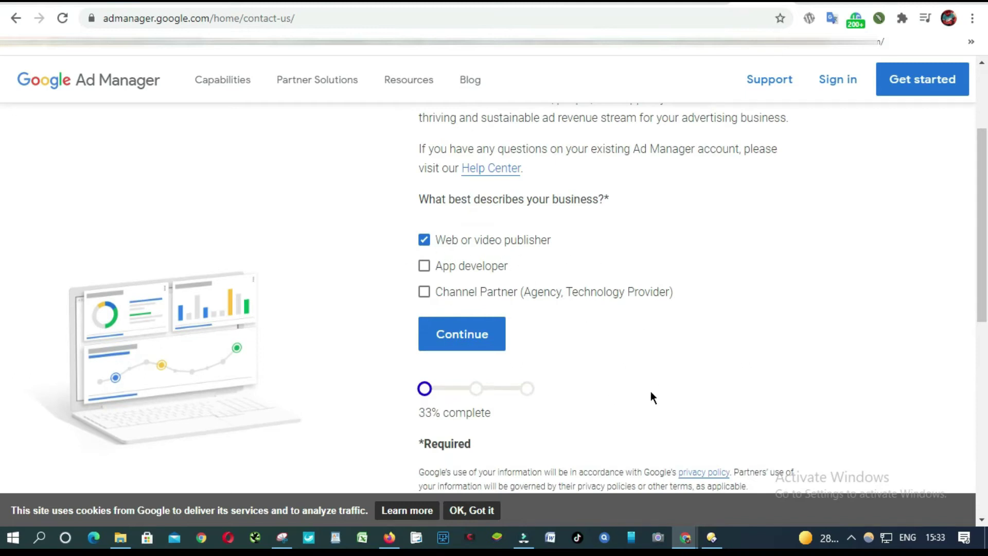
{"action": "scroll", "coordinate": [640, 401], "scroll_direction": "down", "scroll_amount": 4}
{"action": "scroll", "coordinate": [640, 401], "scroll_direction": "up", "scroll_amount": 3}
{"action": "scroll", "coordinate": [640, 401], "scroll_direction": "up", "scroll_amount": 3}
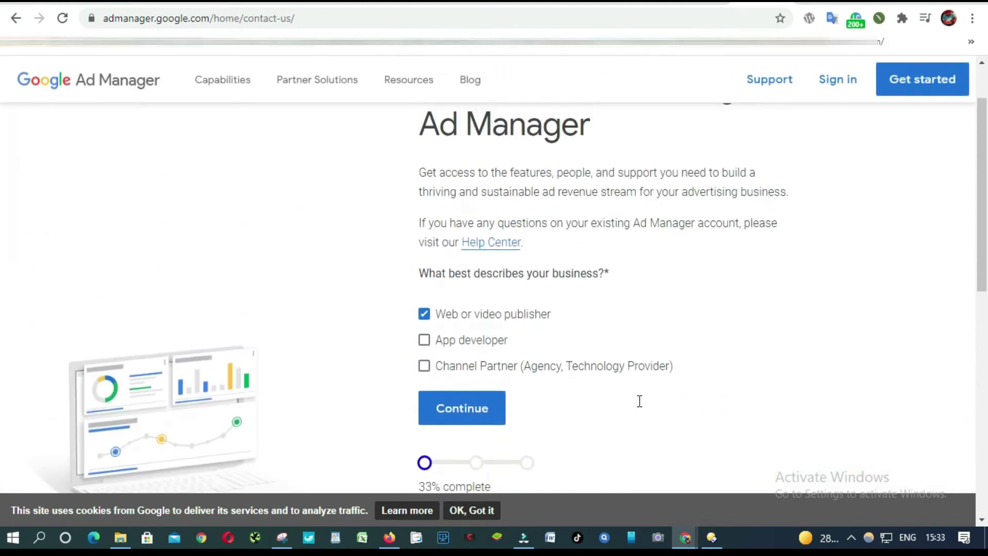
{"action": "left_click", "coordinate": [470, 419]}
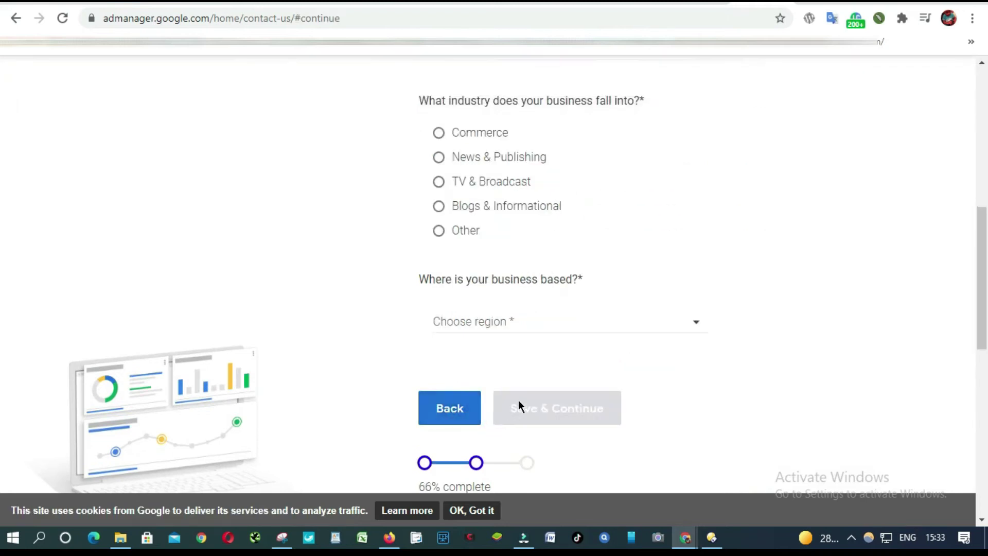
Step: Set the monthly pageviews to 0-1 Million and select a central place to monetize different channels or devices as the wanted feature
{"action": "scroll", "coordinate": [610, 353], "scroll_direction": "up", "scroll_amount": 7}
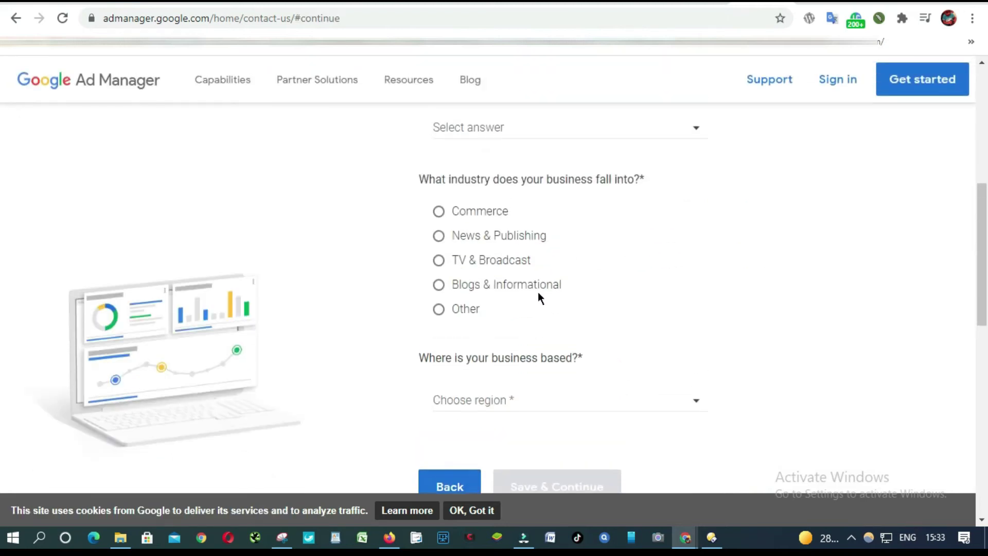
{"action": "scroll", "coordinate": [538, 291], "scroll_direction": "up", "scroll_amount": 2}
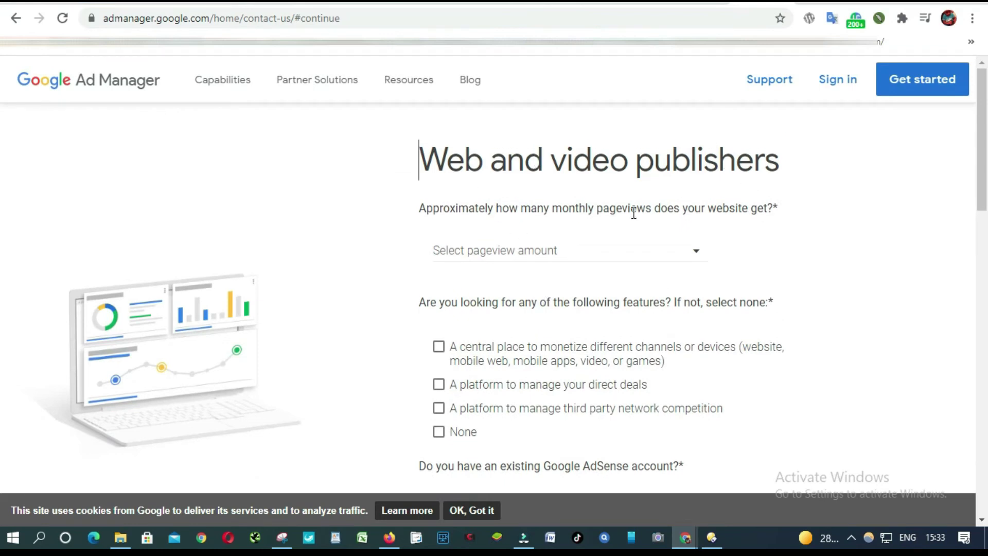
{"action": "left_click", "coordinate": [606, 256]}
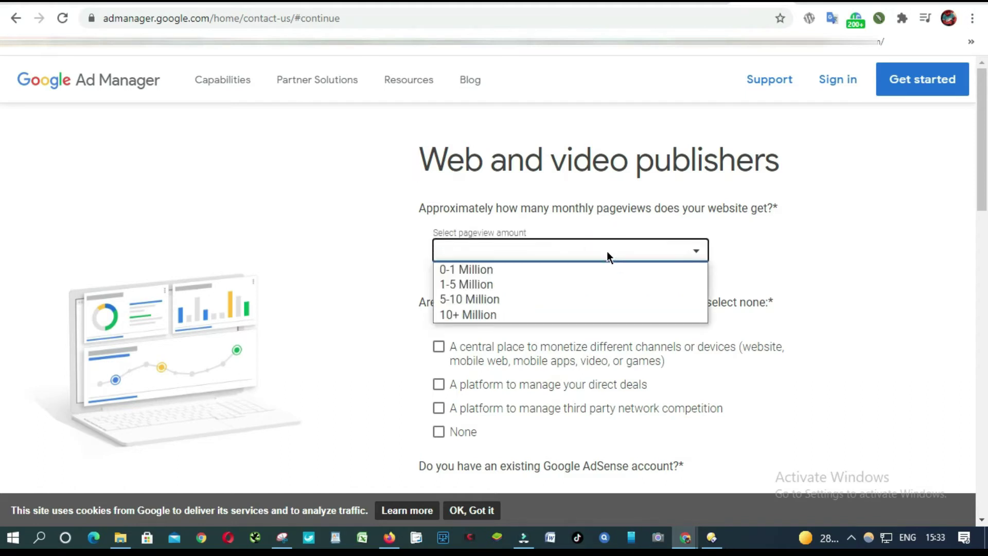
{"action": "left_click", "coordinate": [486, 271]}
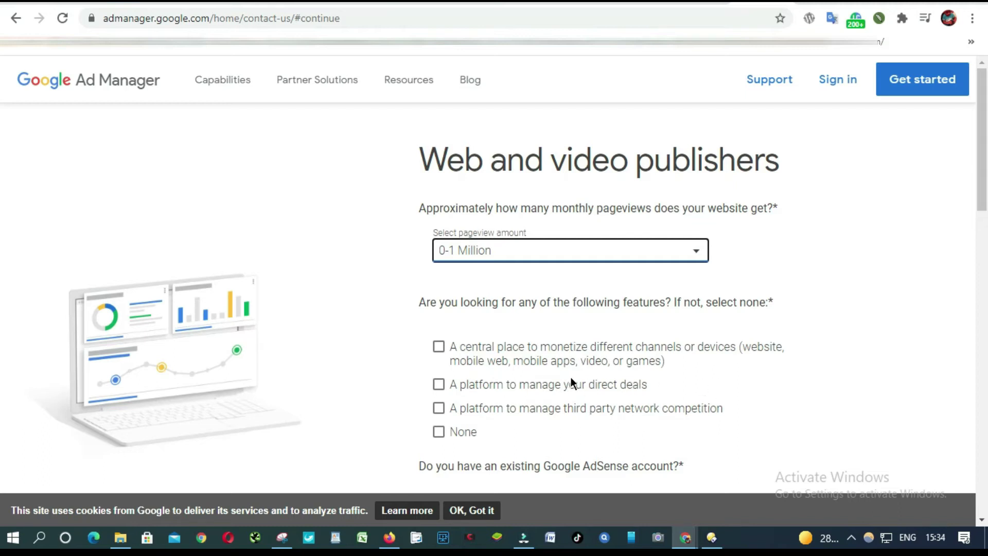
{"action": "left_click", "coordinate": [438, 346]}
Step: Answer Yes for an existing Google AdSense account and choose News & Publishing as the business industry
{"action": "scroll", "coordinate": [684, 360], "scroll_direction": "down", "scroll_amount": 4}
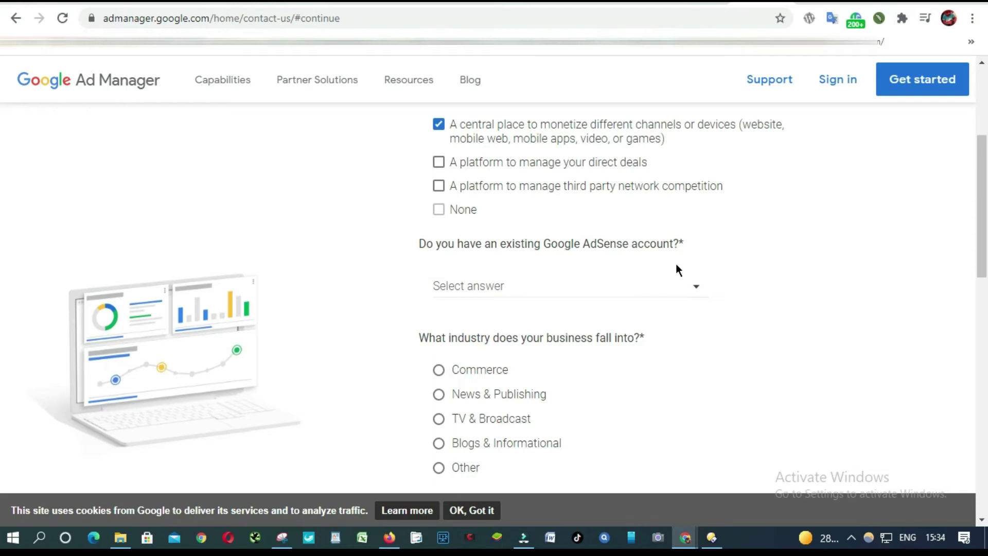
{"action": "double_click", "coordinate": [581, 245]}
{"action": "left_click", "coordinate": [703, 288]}
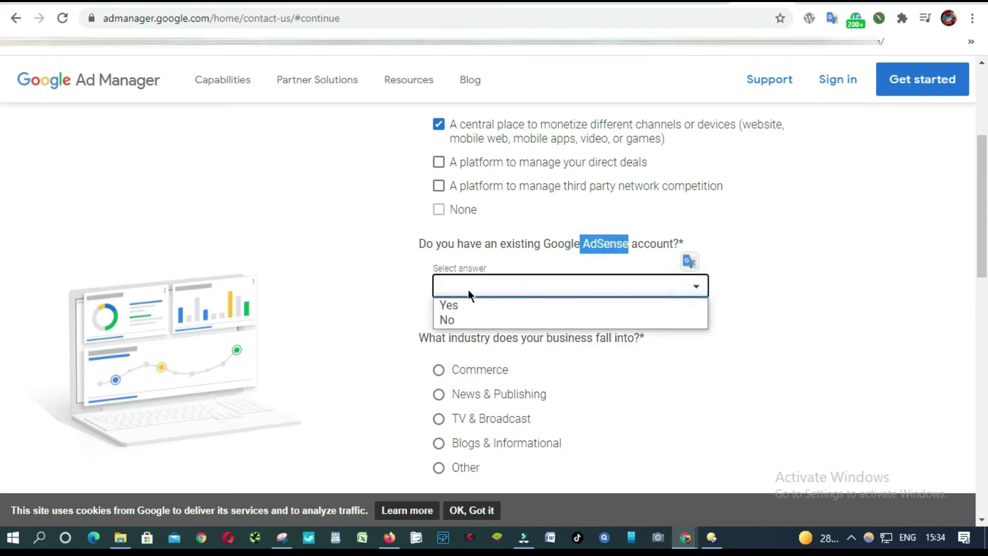
{"action": "left_click", "coordinate": [458, 304]}
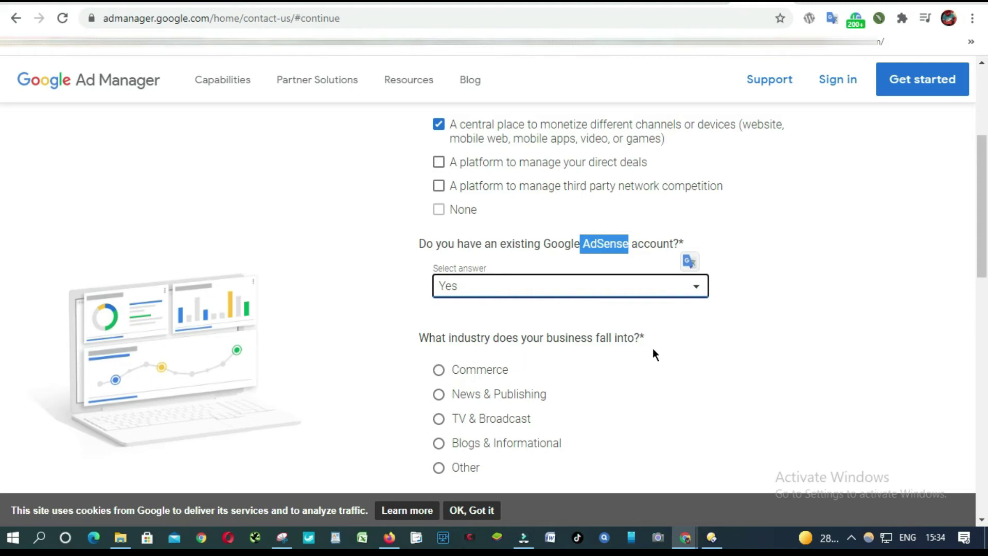
{"action": "left_click", "coordinate": [441, 396]}
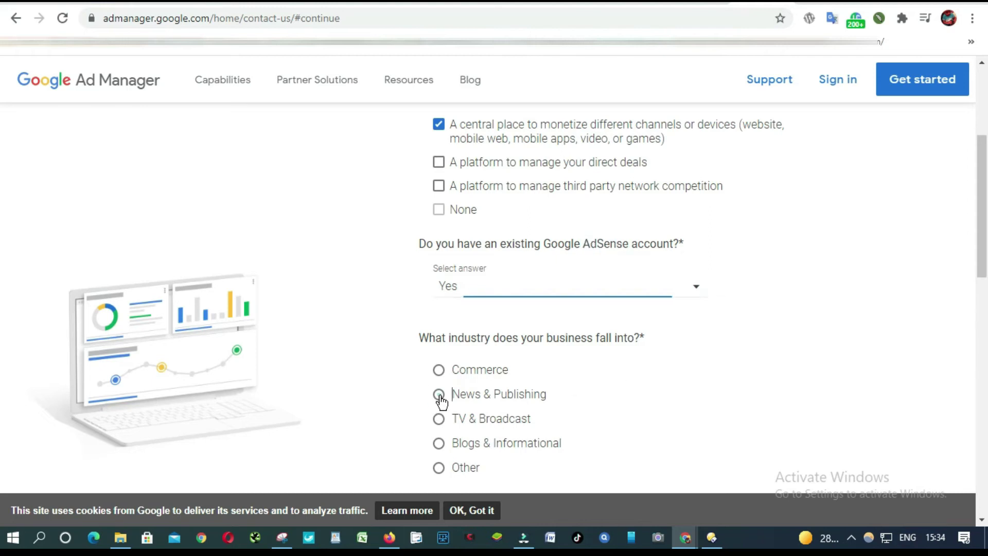
Step: Set the region where the business is based to Africa, then save and continue
{"action": "scroll", "coordinate": [612, 414], "scroll_direction": "down", "scroll_amount": 4}
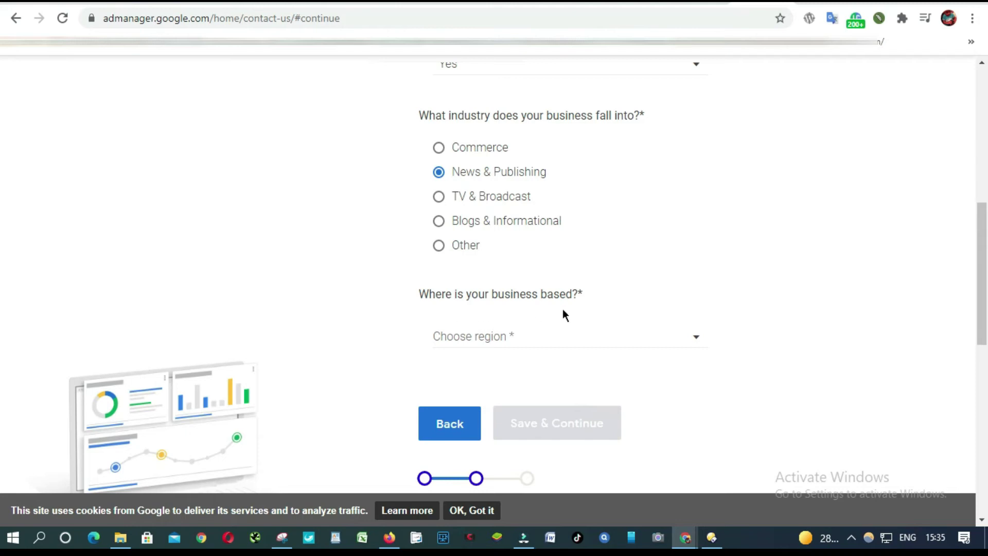
{"action": "left_click", "coordinate": [694, 338]}
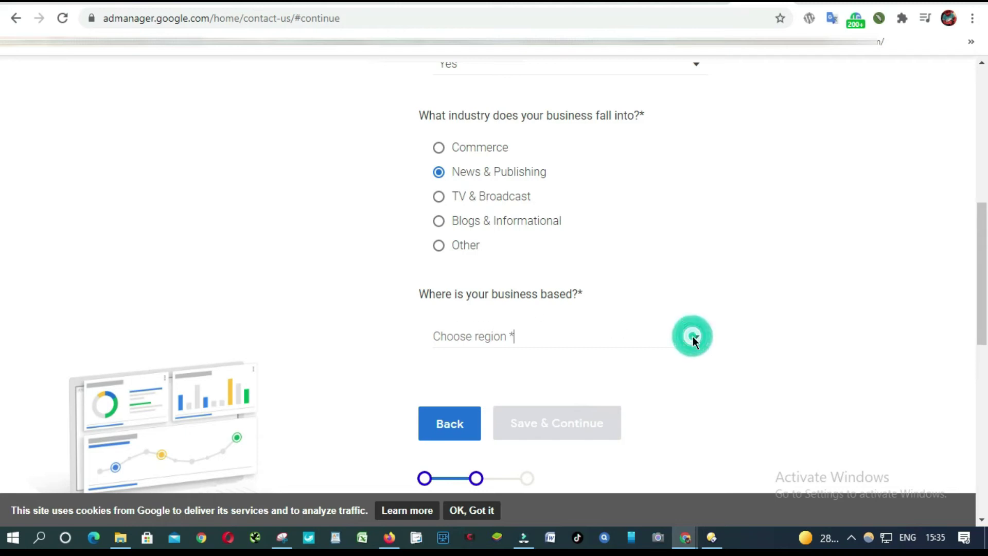
{"action": "left_click", "coordinate": [658, 337]}
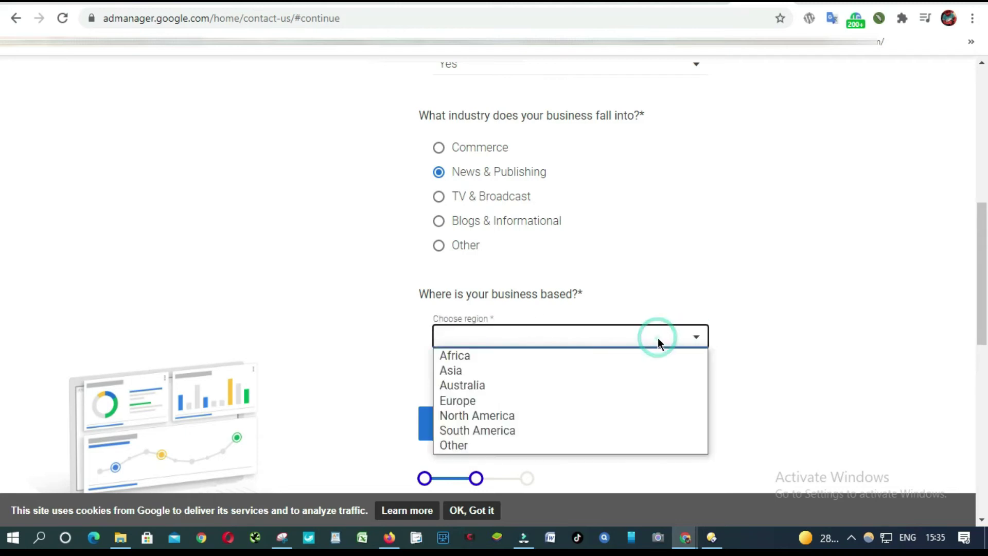
{"action": "left_click", "coordinate": [459, 356]}
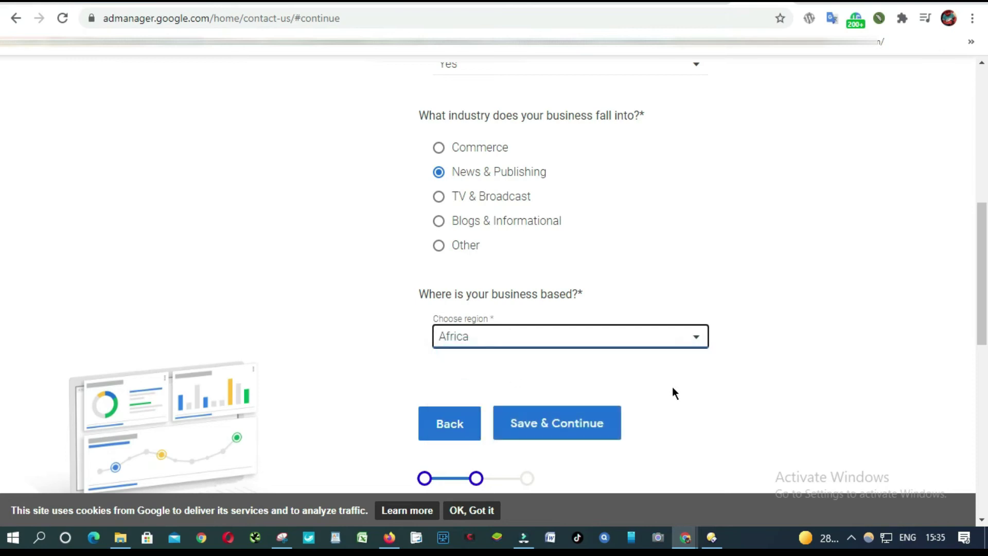
{"action": "left_click", "coordinate": [575, 427]}
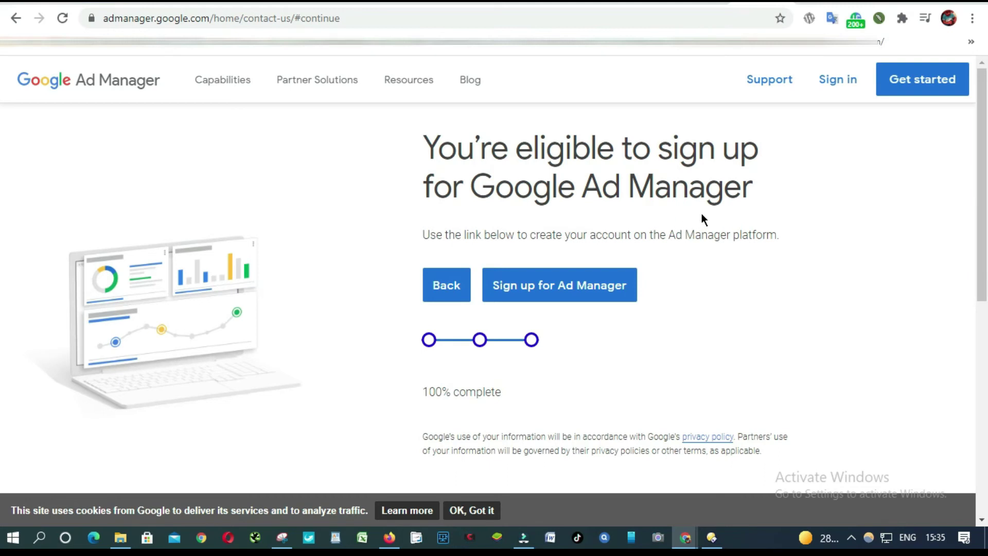
Step: Sign up for Ad Manager with the first listed Google account and enable email notifications for optimisation tips and best practices
{"action": "left_click", "coordinate": [564, 293]}
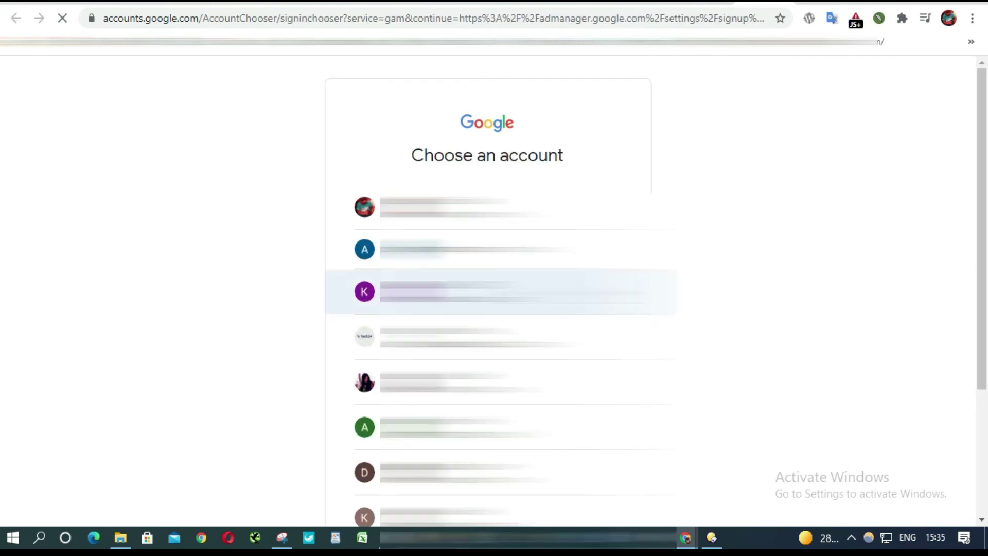
{"action": "left_click", "coordinate": [489, 207]}
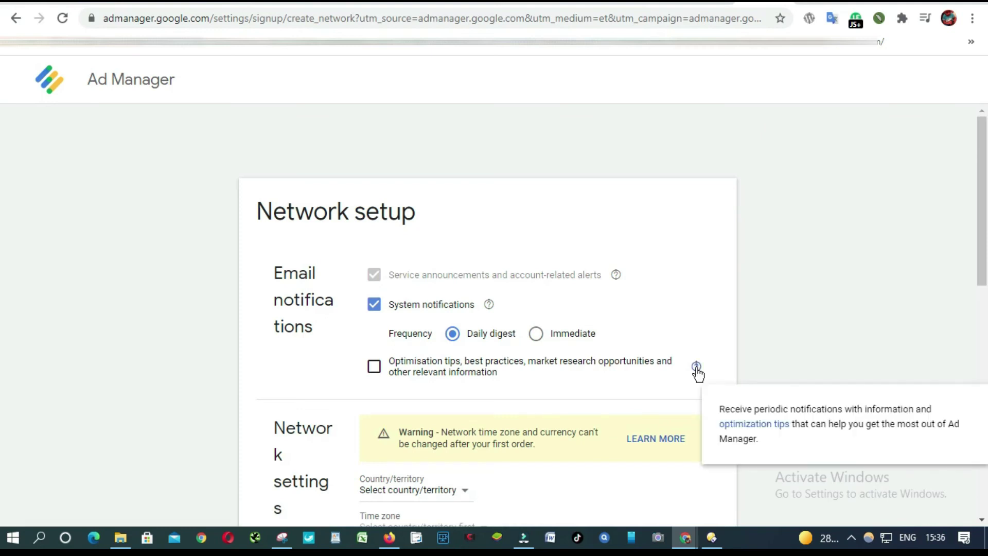
{"action": "left_click", "coordinate": [374, 366]}
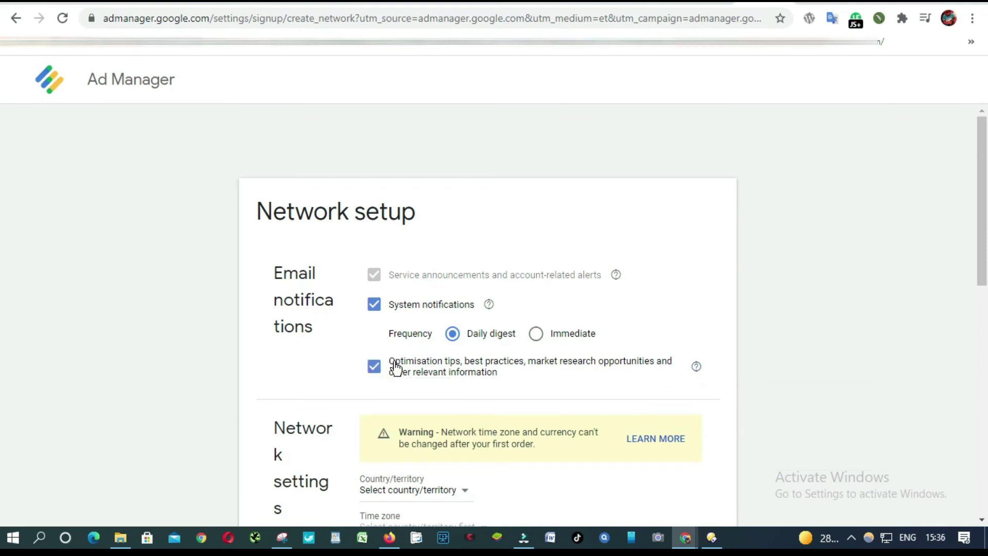
Step: Set the country/territory in the network settings to Guinea
{"action": "scroll", "coordinate": [393, 367], "scroll_direction": "down", "scroll_amount": 3}
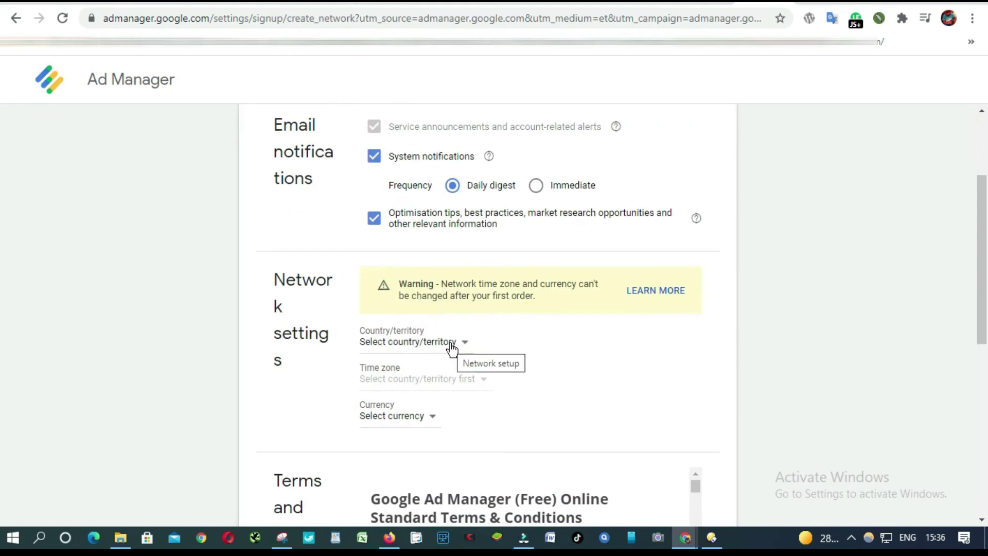
{"action": "left_click", "coordinate": [452, 348]}
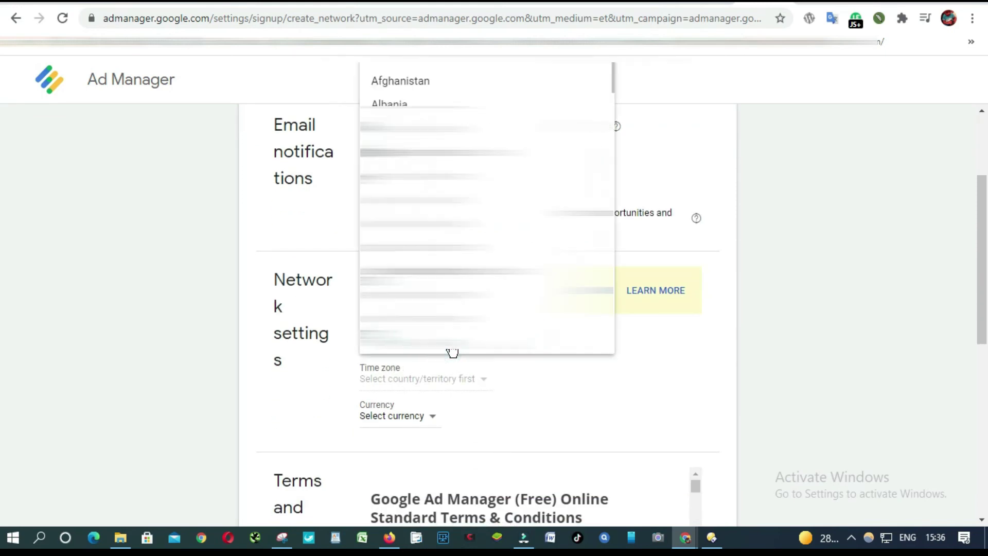
{"action": "scroll", "coordinate": [451, 349], "scroll_direction": "down", "scroll_amount": 15}
{"action": "scroll", "coordinate": [452, 352], "scroll_direction": "down", "scroll_amount": 1}
{"action": "left_click", "coordinate": [396, 348]}
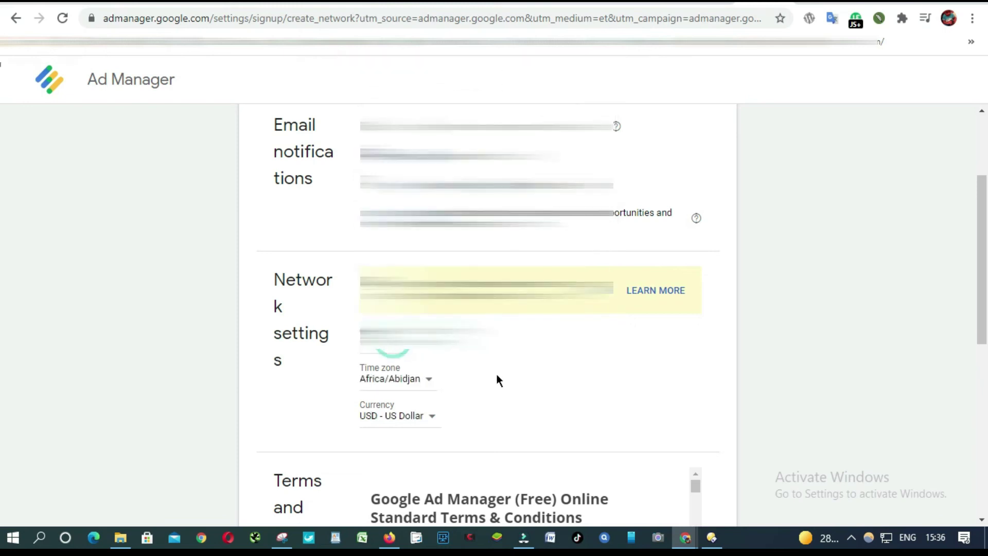
Step: Accept the Google Ad Manager Terms and Conditions and save the network setup
{"action": "scroll", "coordinate": [540, 401], "scroll_direction": "down", "scroll_amount": 3}
{"action": "scroll", "coordinate": [535, 401], "scroll_direction": "down", "scroll_amount": 8}
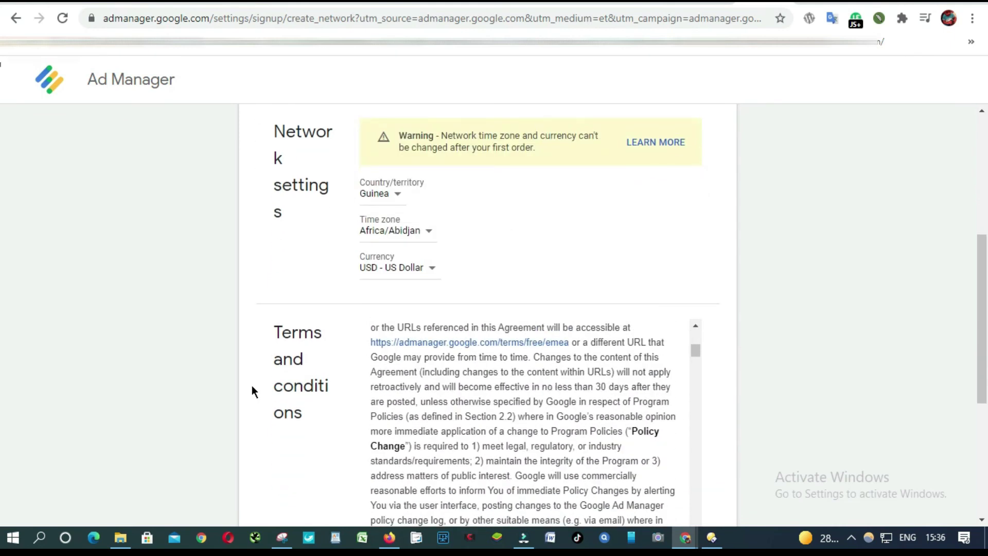
{"action": "scroll", "coordinate": [303, 382], "scroll_direction": "down", "scroll_amount": 1}
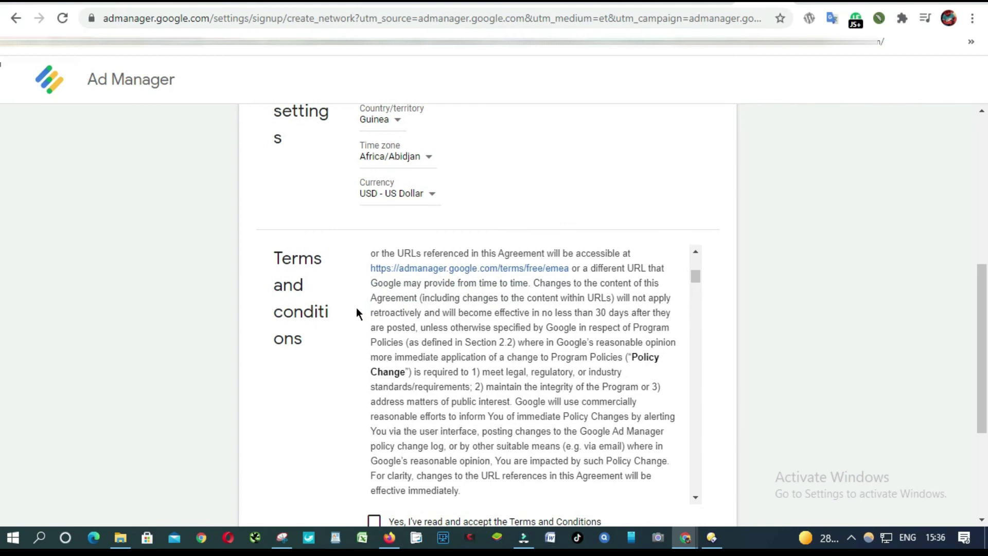
{"action": "scroll", "coordinate": [573, 370], "scroll_direction": "down", "scroll_amount": 1}
{"action": "scroll", "coordinate": [573, 369], "scroll_direction": "down", "scroll_amount": 15}
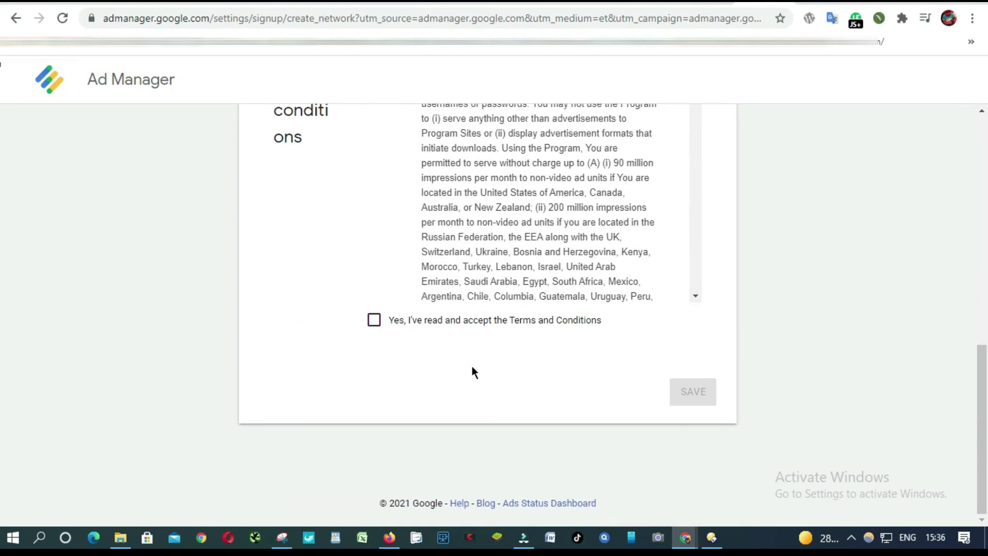
{"action": "left_click", "coordinate": [374, 320]}
{"action": "left_click", "coordinate": [693, 392]}
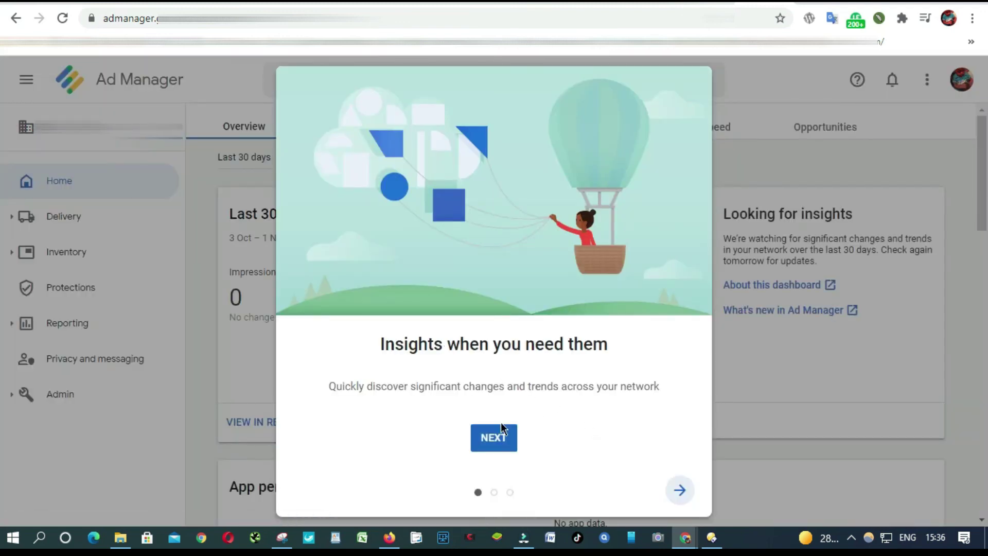
Step: Go through the introductory welcome slides and close them to reach the Overview dashboard
{"action": "left_click", "coordinate": [494, 448]}
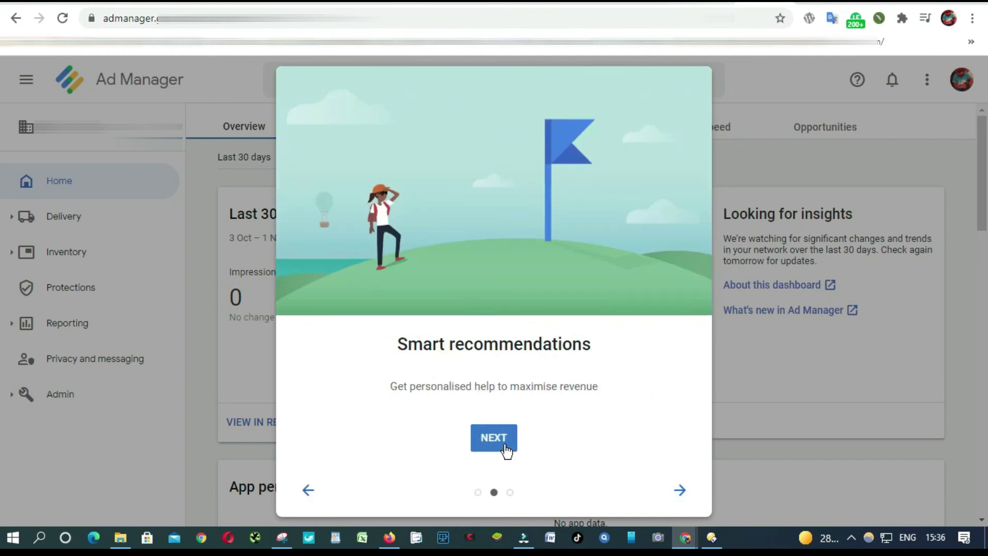
{"action": "left_click", "coordinate": [509, 451]}
{"action": "left_click", "coordinate": [507, 447]}
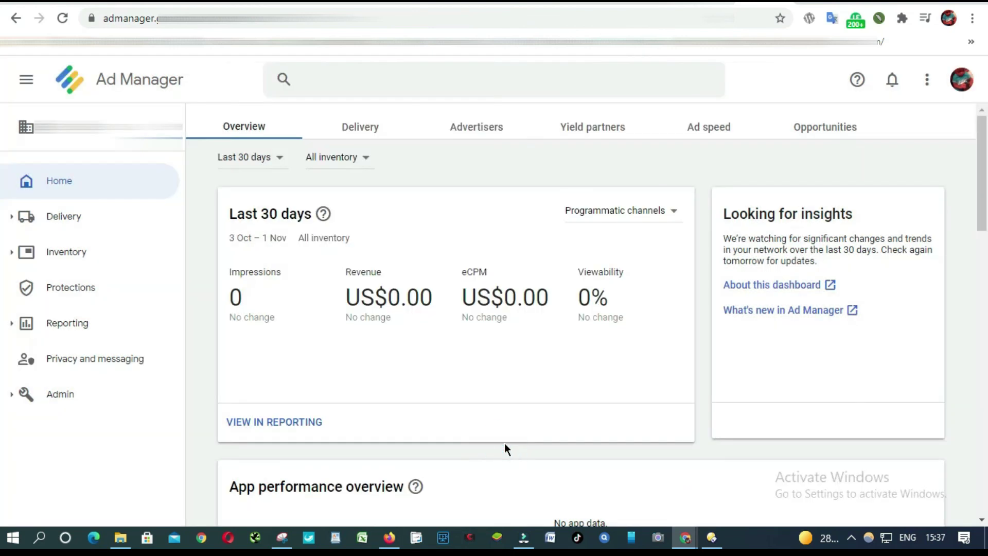